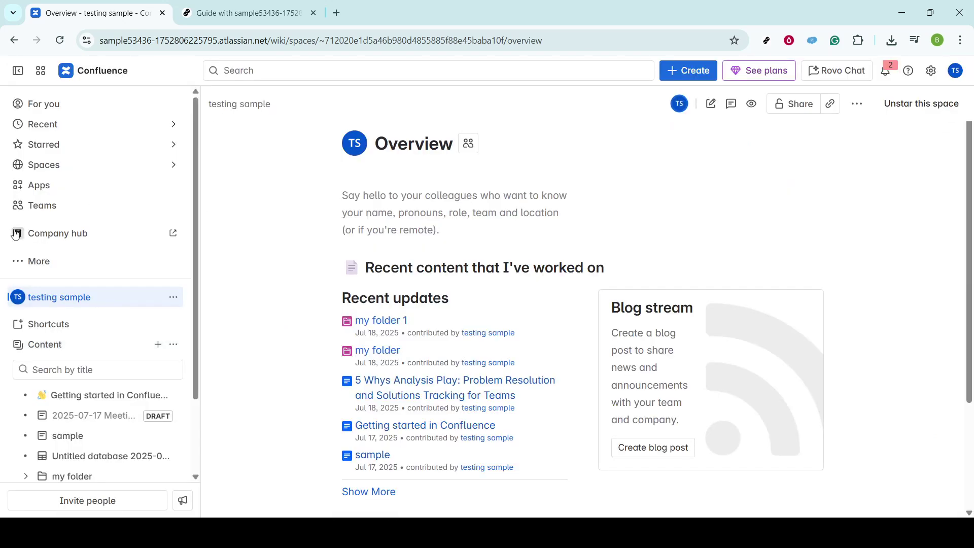
pyautogui.scroll(-2, 214, 313)
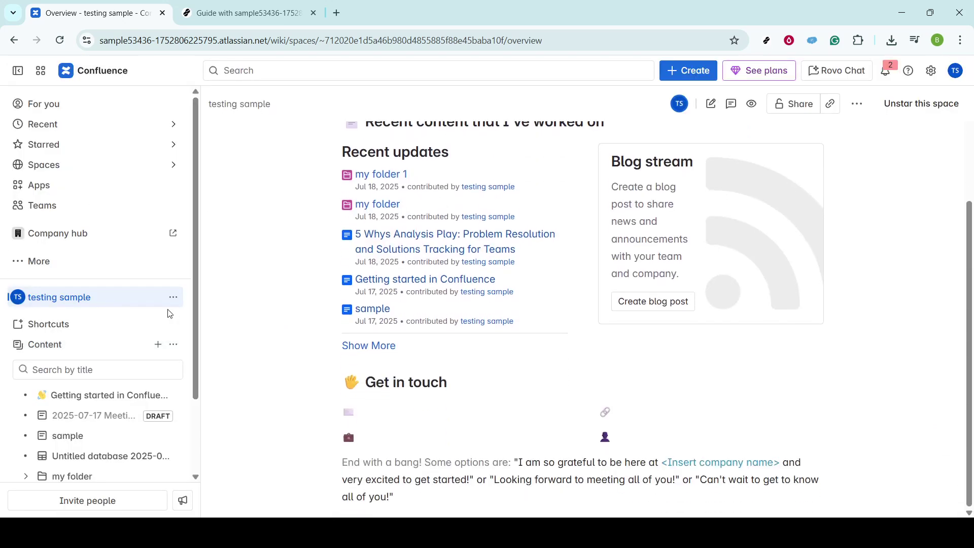
pyautogui.scroll(-2, 160, 327)
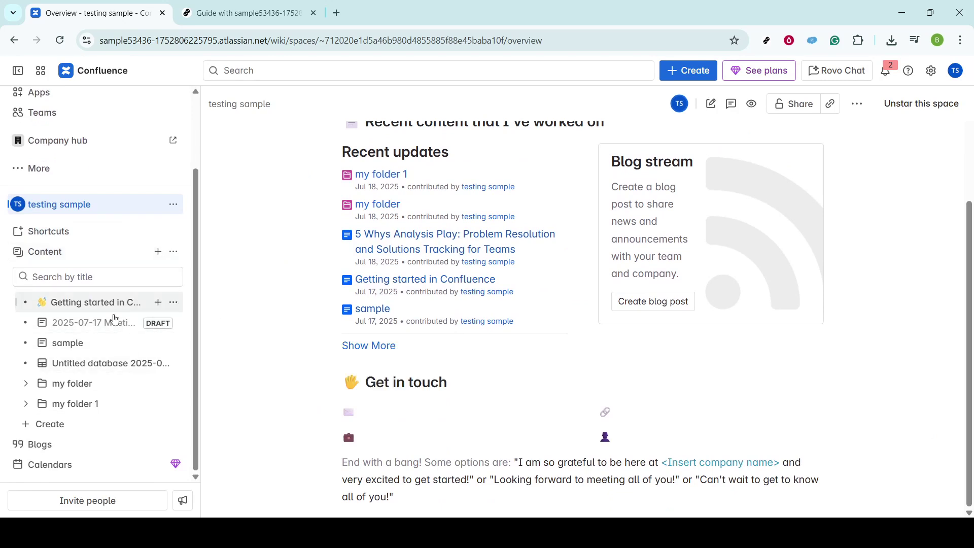
pyautogui.moveTo(67, 436)
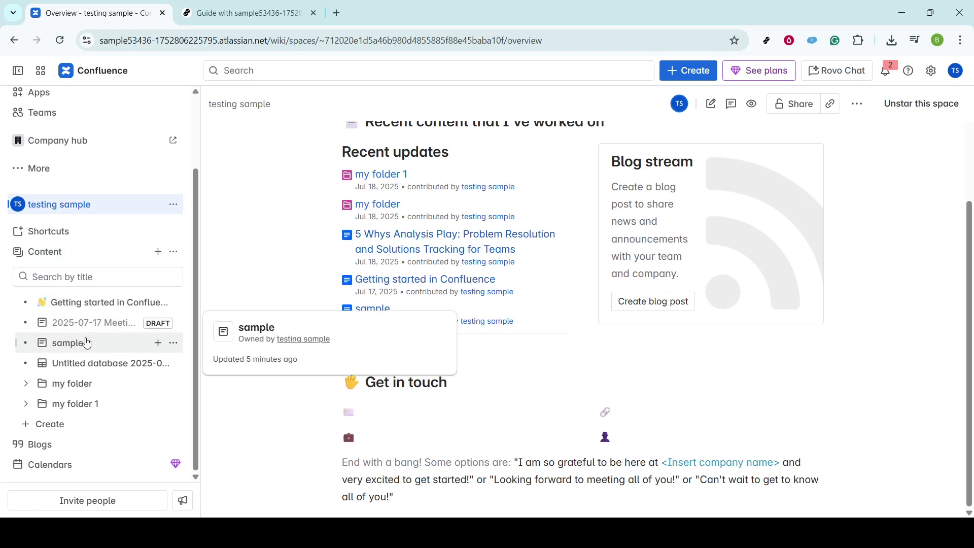
# Step: Open the 'sample' page from the sidebar Content tree
pyautogui.click(93, 346)
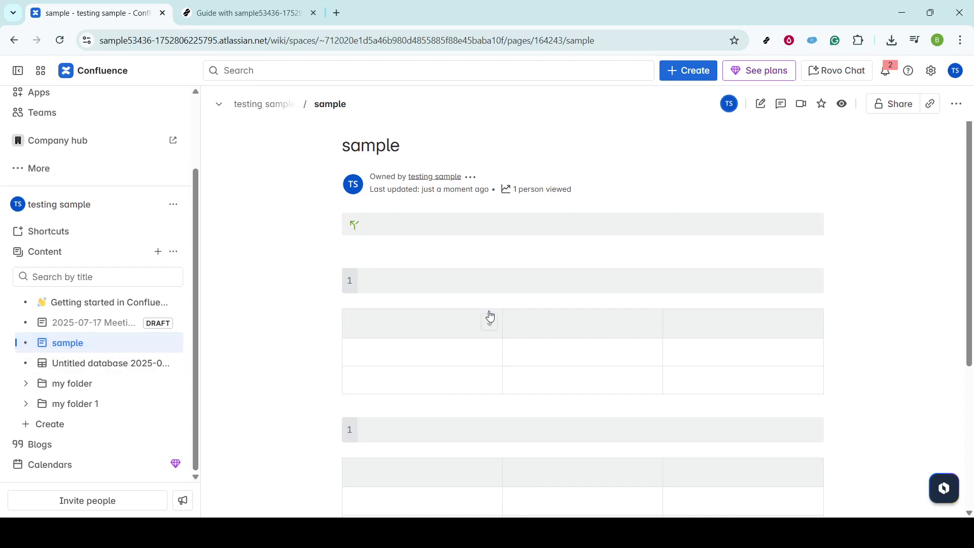
# Step: Edit the 'sample' page and place the cursor on the empty line below the decision block
pyautogui.moveTo(582, 224)
pyautogui.click(761, 104)
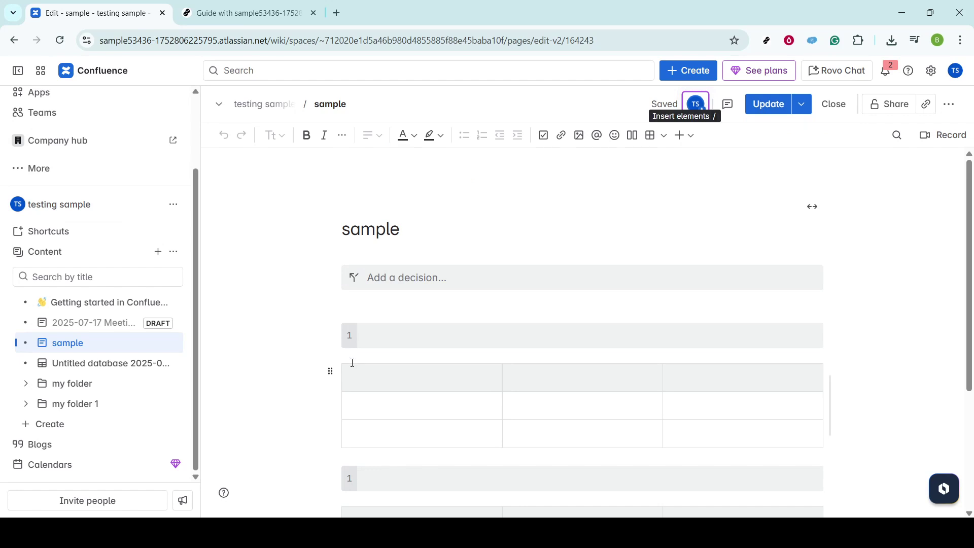
pyautogui.click(380, 305)
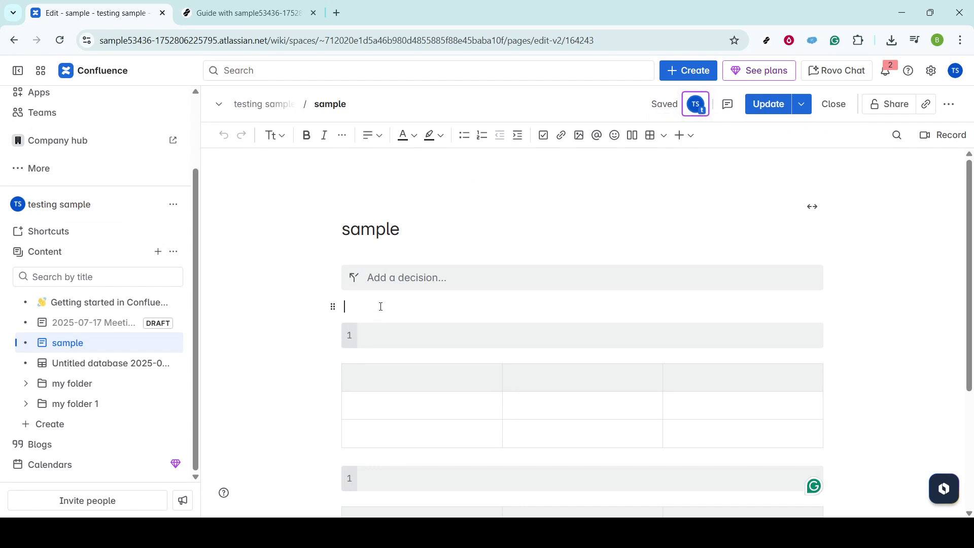
pyautogui.write('/ca')
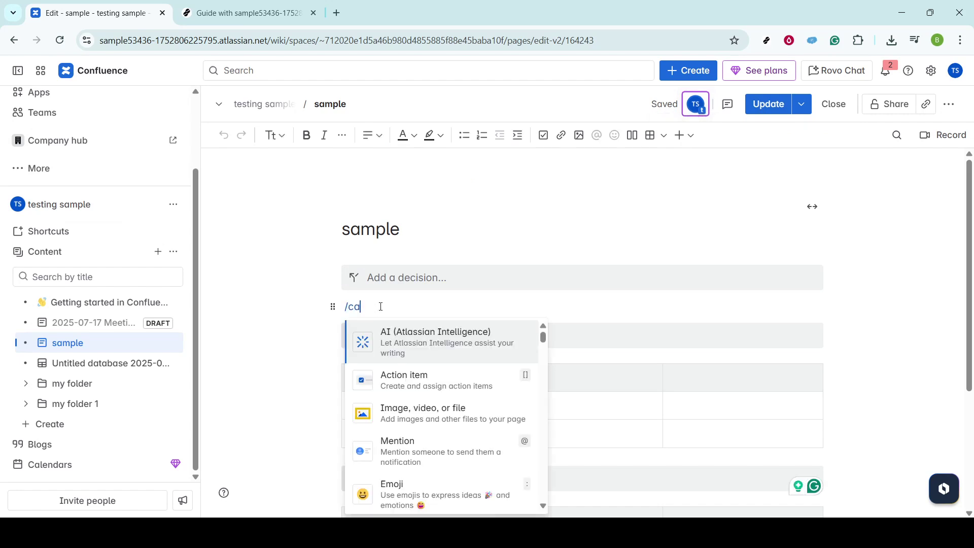
pyautogui.write('lendar')
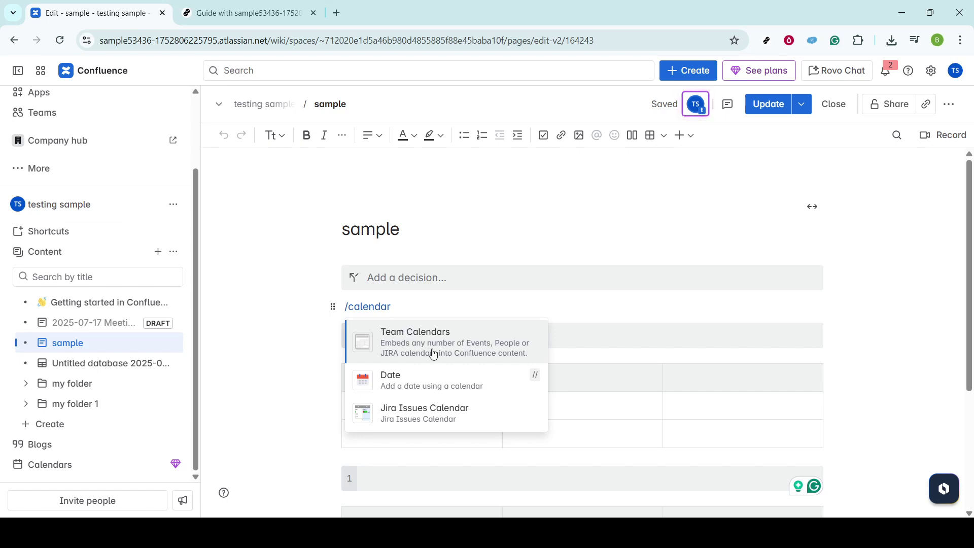
# Step: Insert a Team Calendars macro below the decision block and list its View options
pyautogui.click(433, 350)
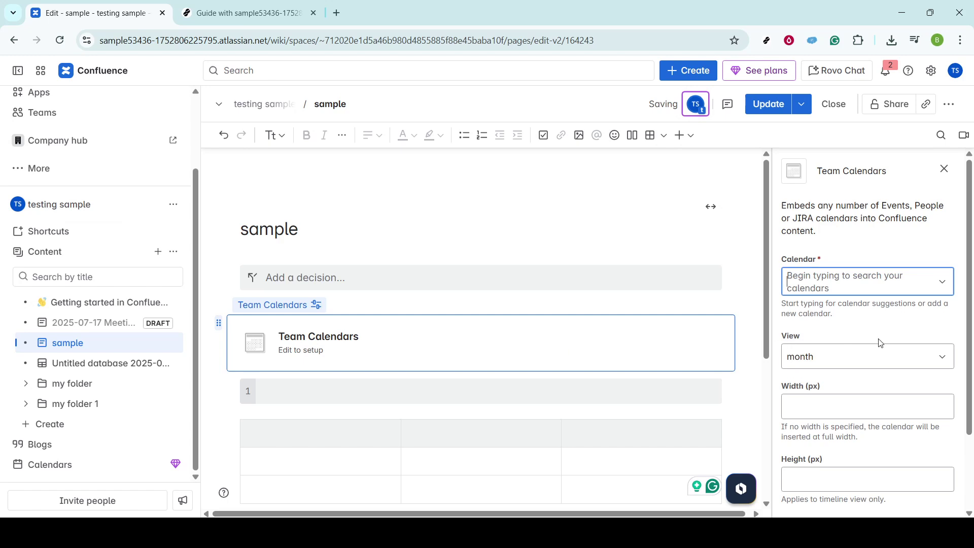
pyautogui.scroll(-3, 871, 354)
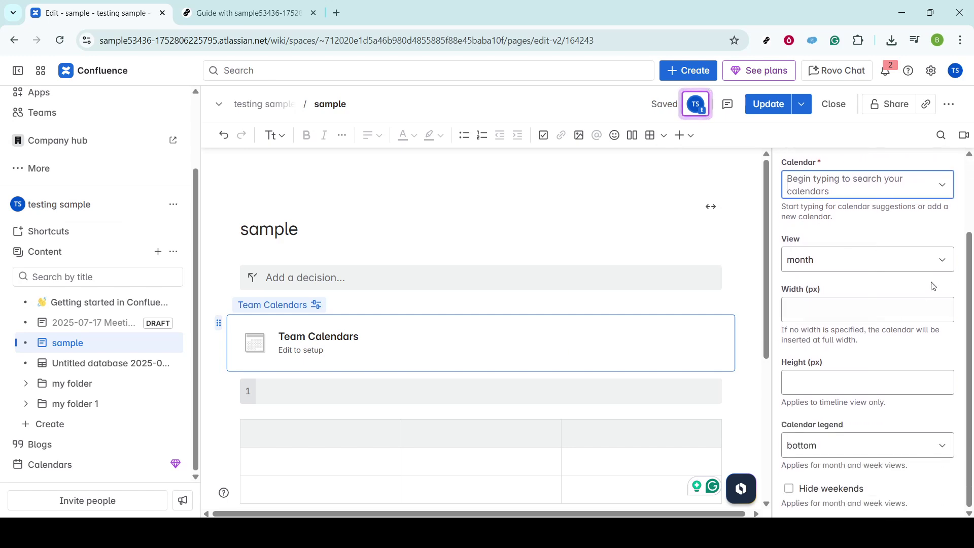
pyautogui.click(939, 262)
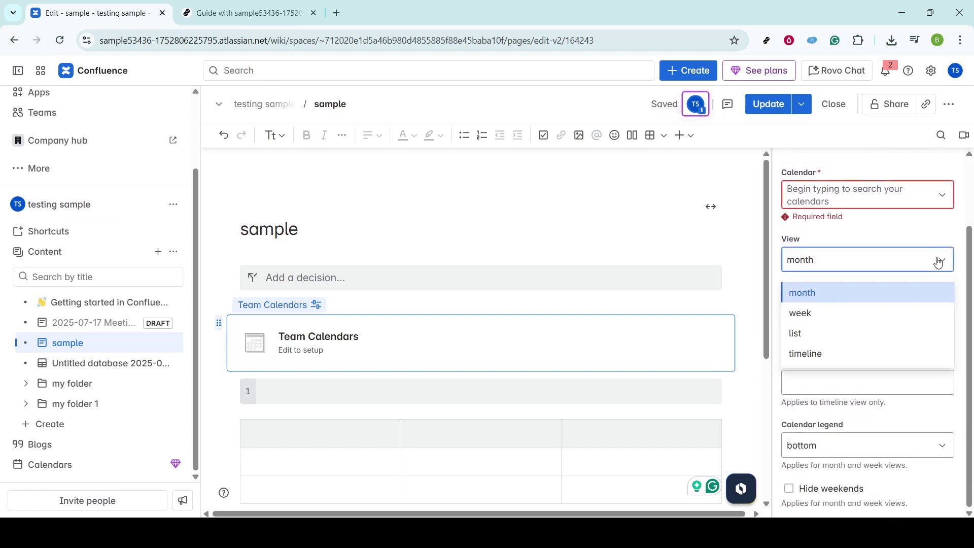